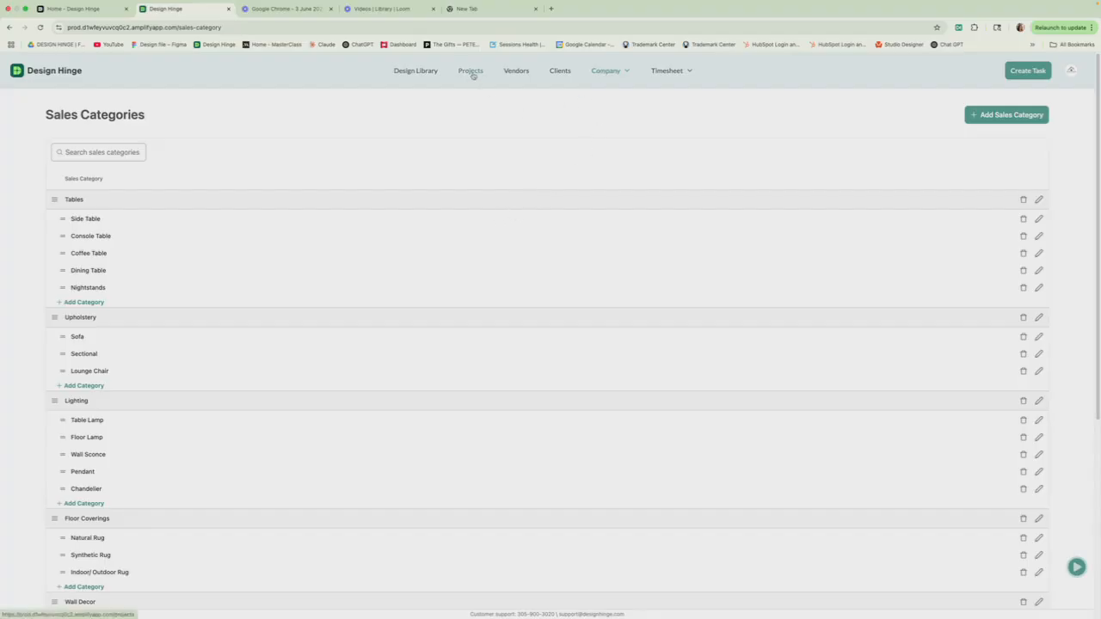
Step: Go to the Clients section from the Sales Categories page
left_click(564, 70)
Step: Start a new client with the contact's full name and only one primary address
left_click(537, 444)
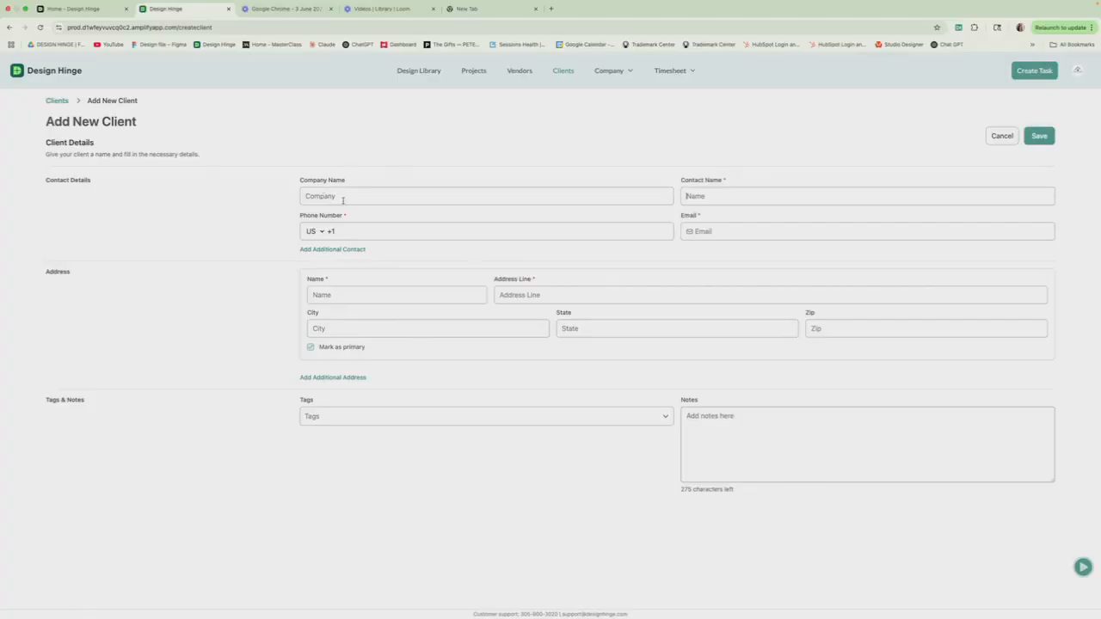
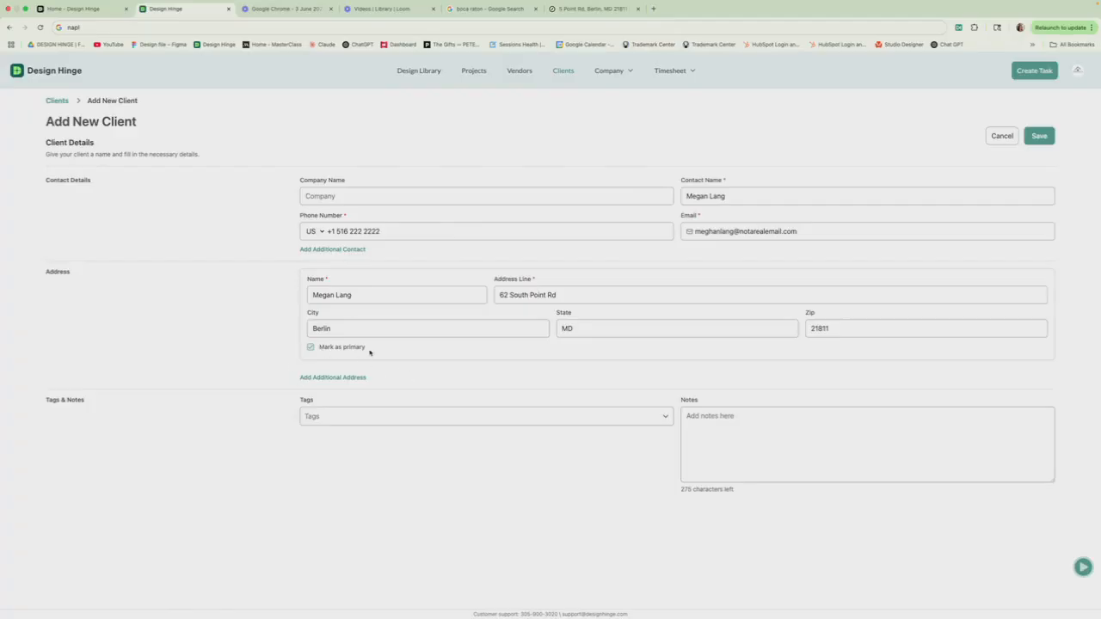
left_click(325, 378)
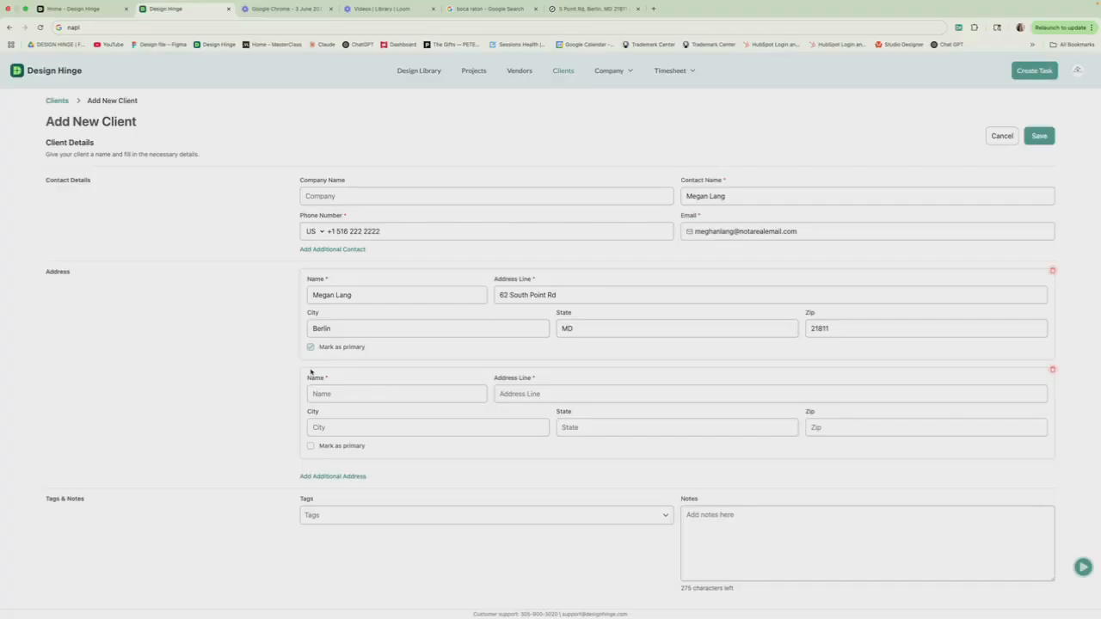
left_click(1051, 370)
left_click(320, 417)
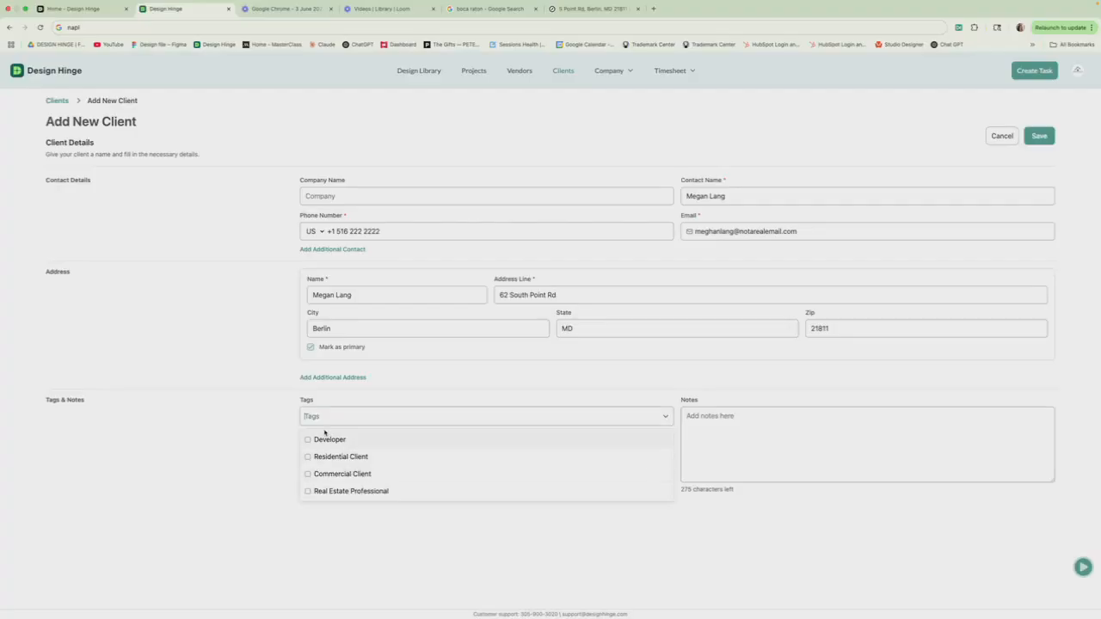
Step: Tag the client Referral and Residential Client, and add a note naming the referrer
type("Referral")
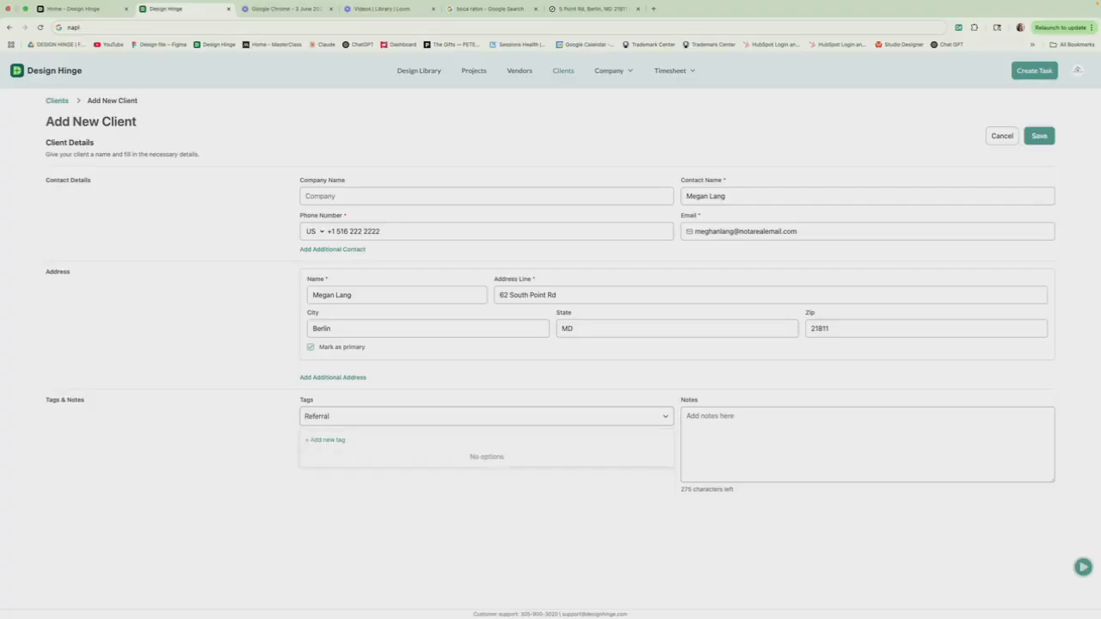
key("Return")
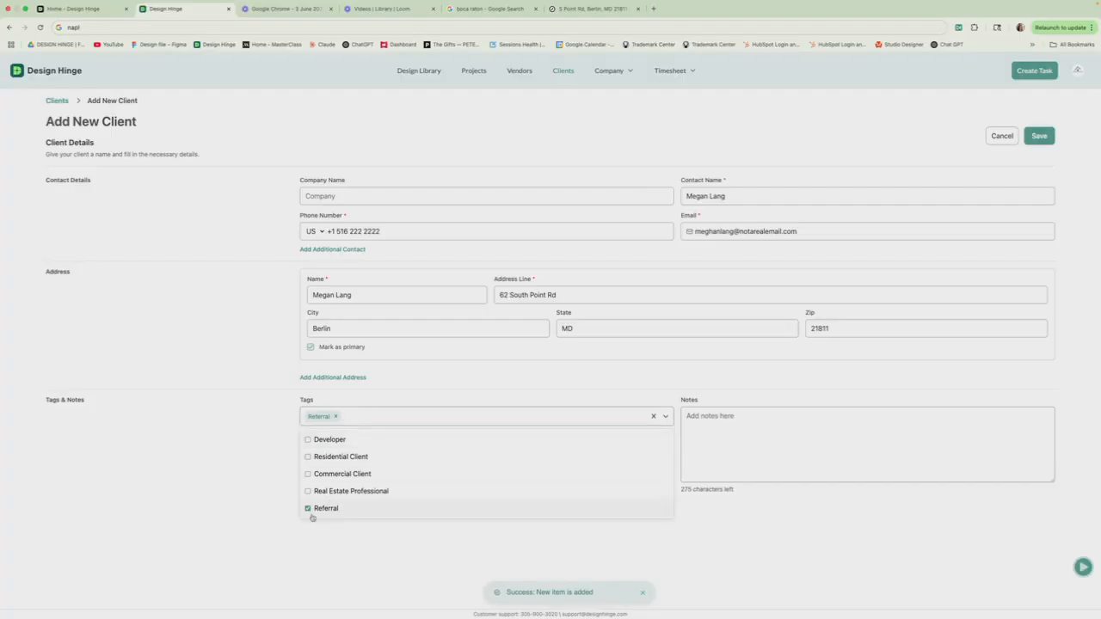
left_click(307, 458)
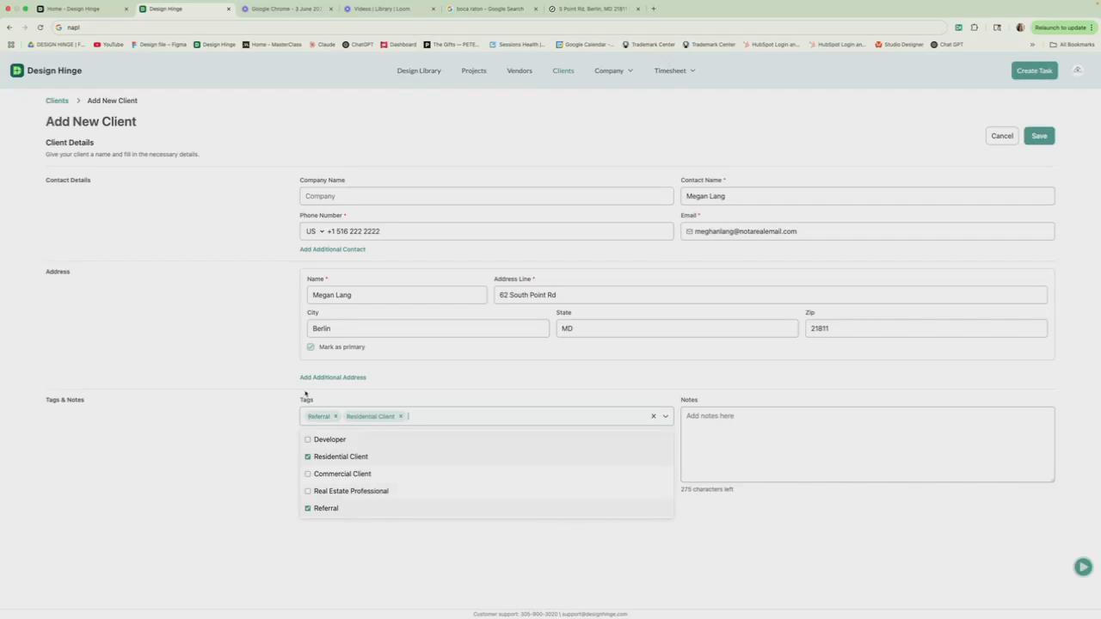
left_click(745, 433)
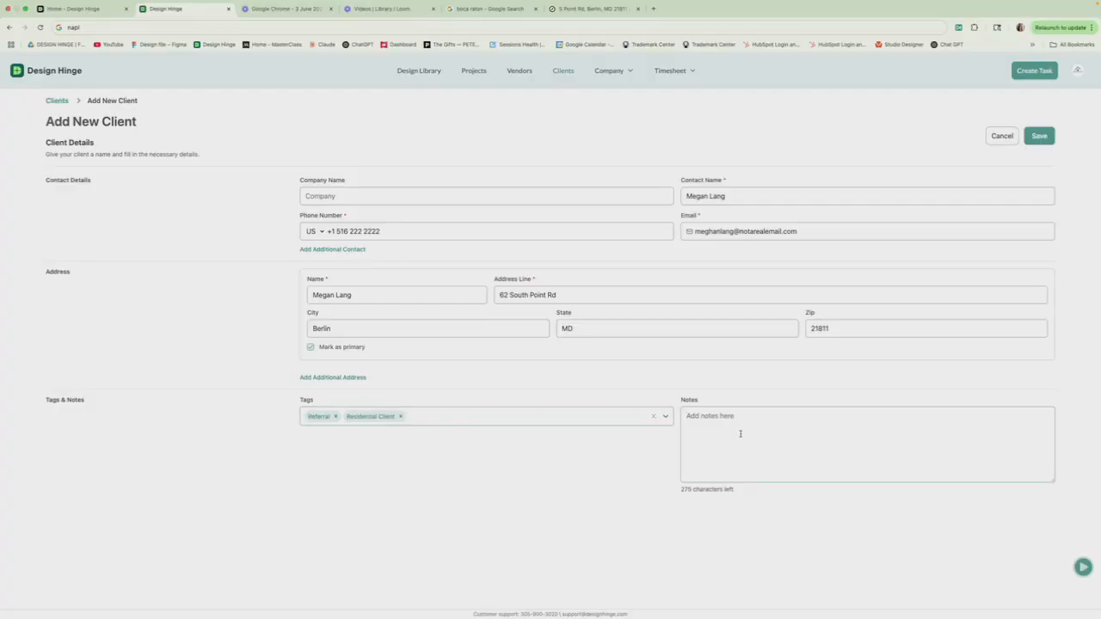
type("John Smith referred client.")
Step: Save the new client so it shows as the only row in Clients
left_click(1040, 137)
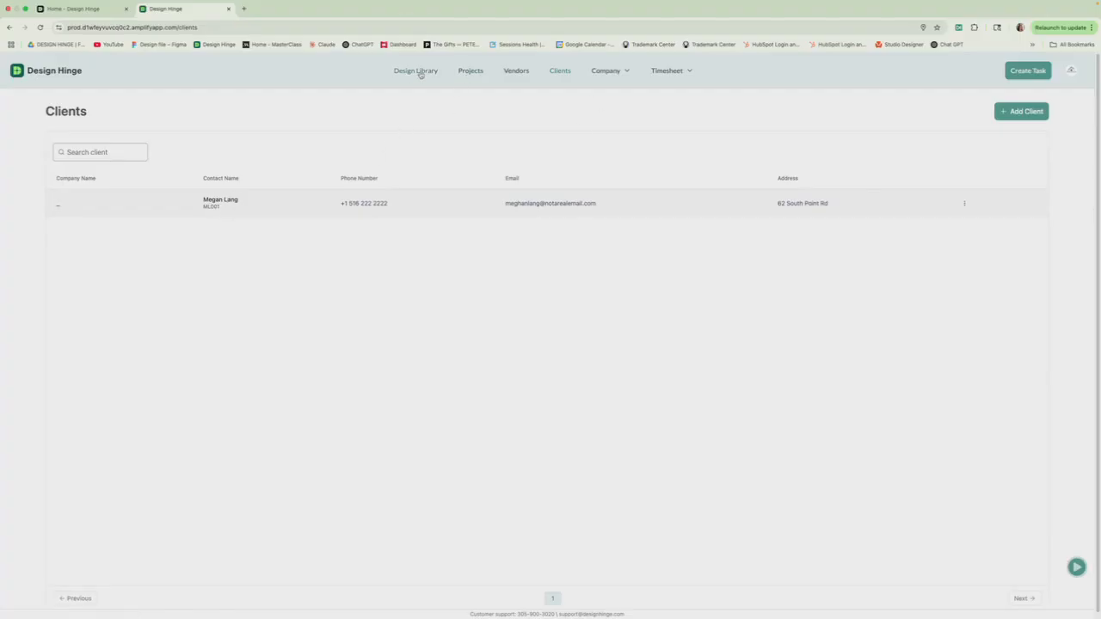
Step: Create a project named Willow Lane linked to the newly saved client
left_click(471, 72)
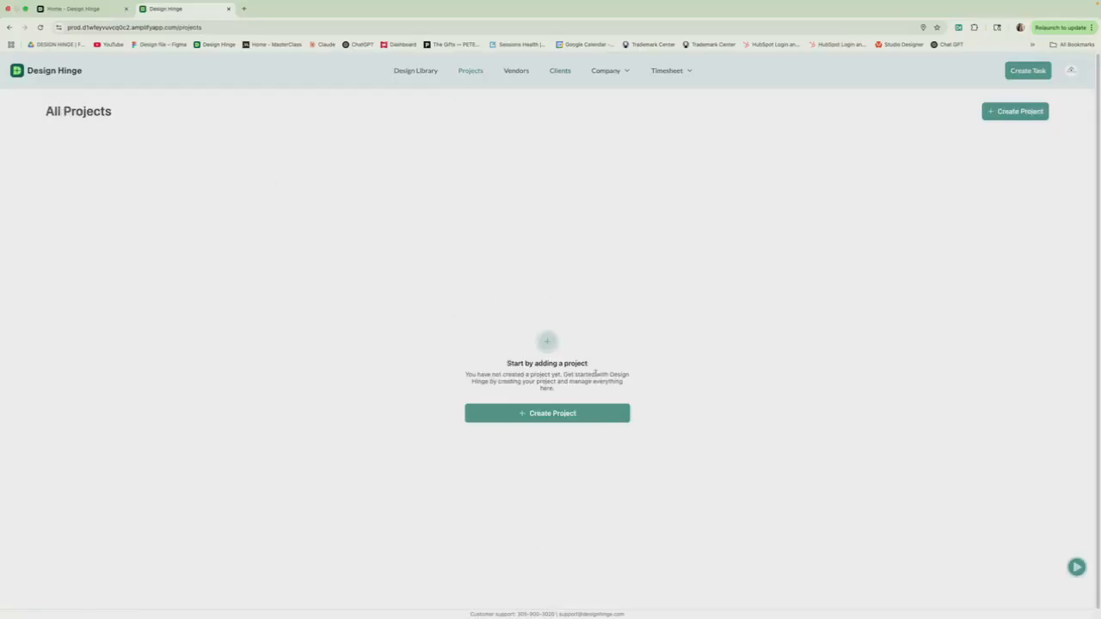
left_click(541, 413)
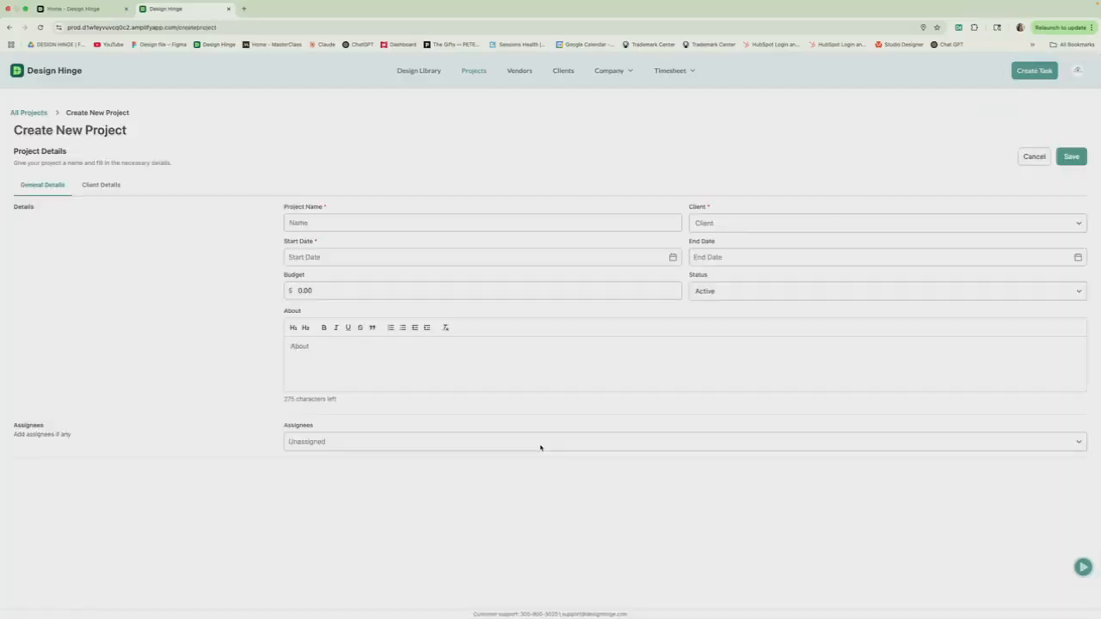
left_click(323, 225)
type("Willow Lane")
left_click(704, 224)
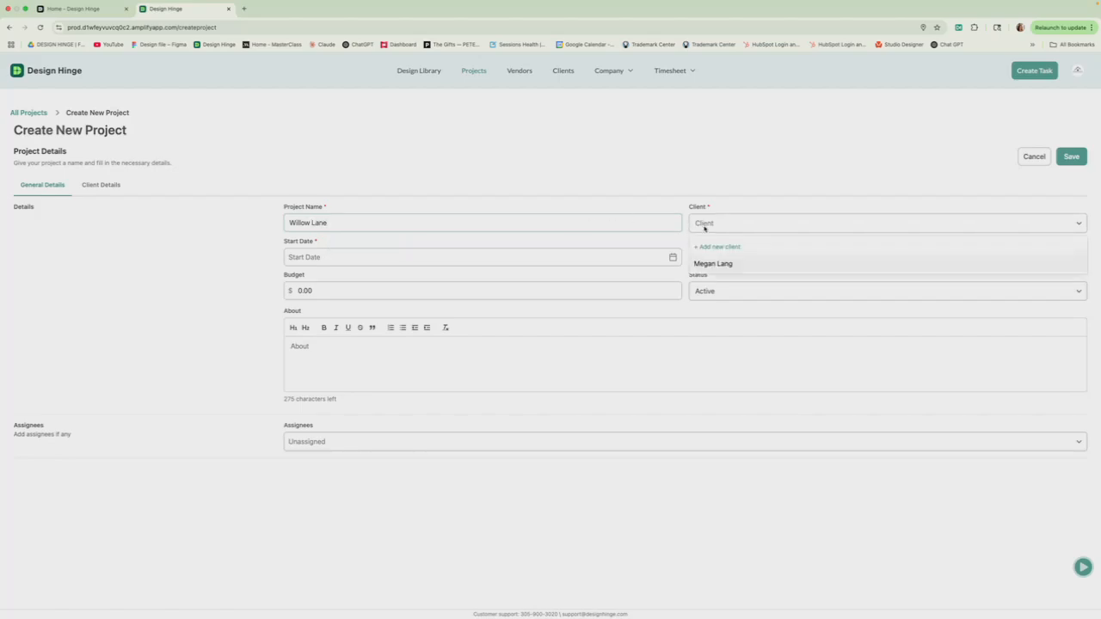
left_click(709, 264)
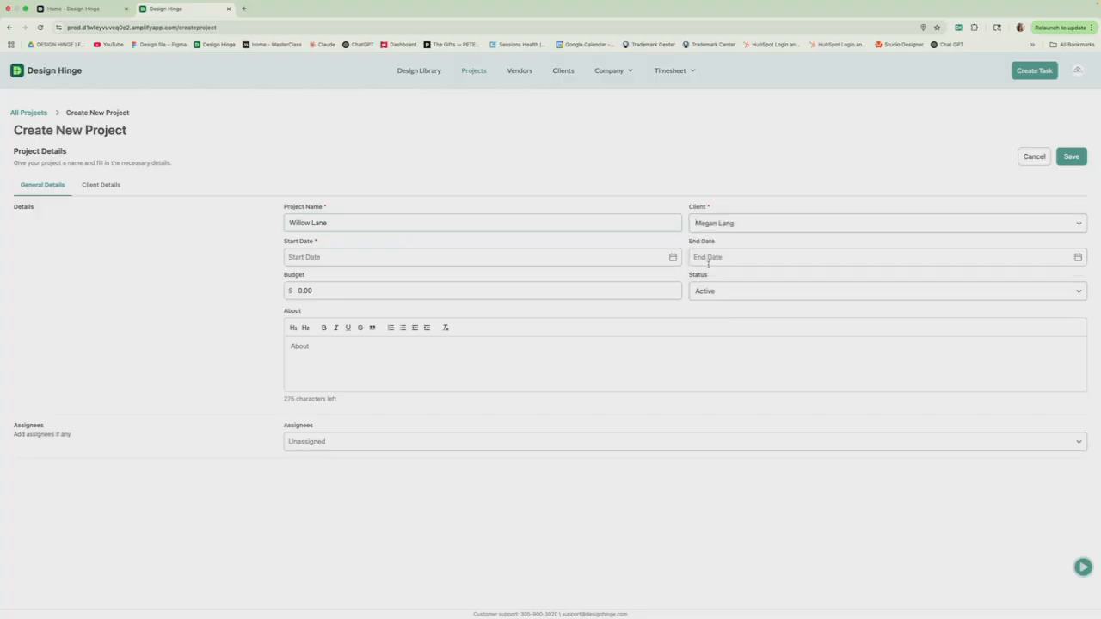
Step: Set the project start date to 02/28/2025
left_click(313, 252)
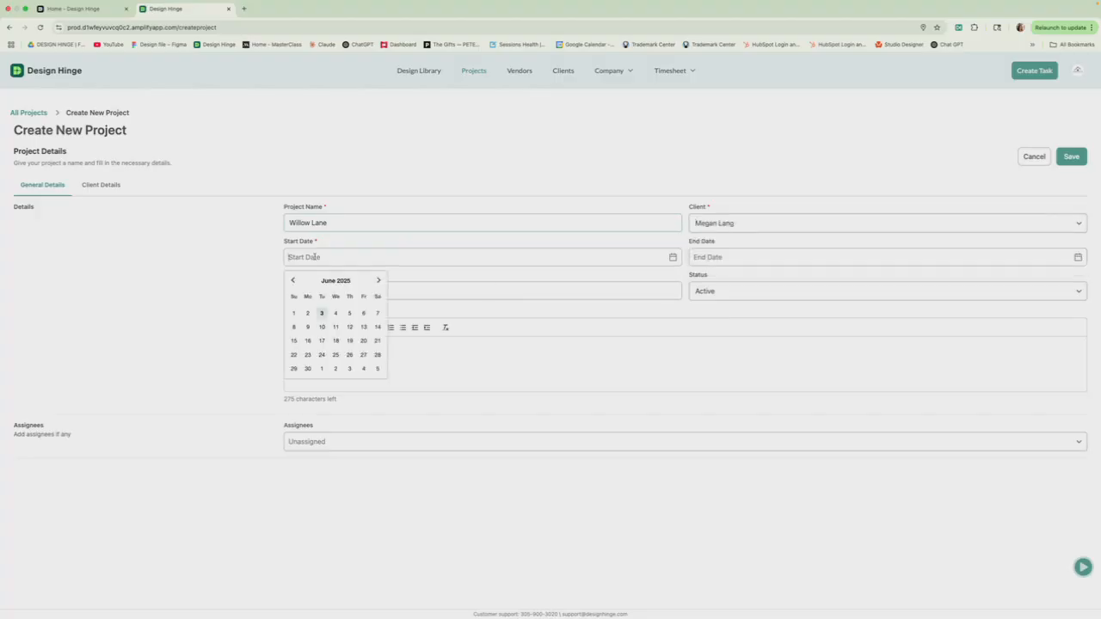
left_click(292, 282)
left_click(291, 281)
left_click(292, 282)
left_click(292, 281)
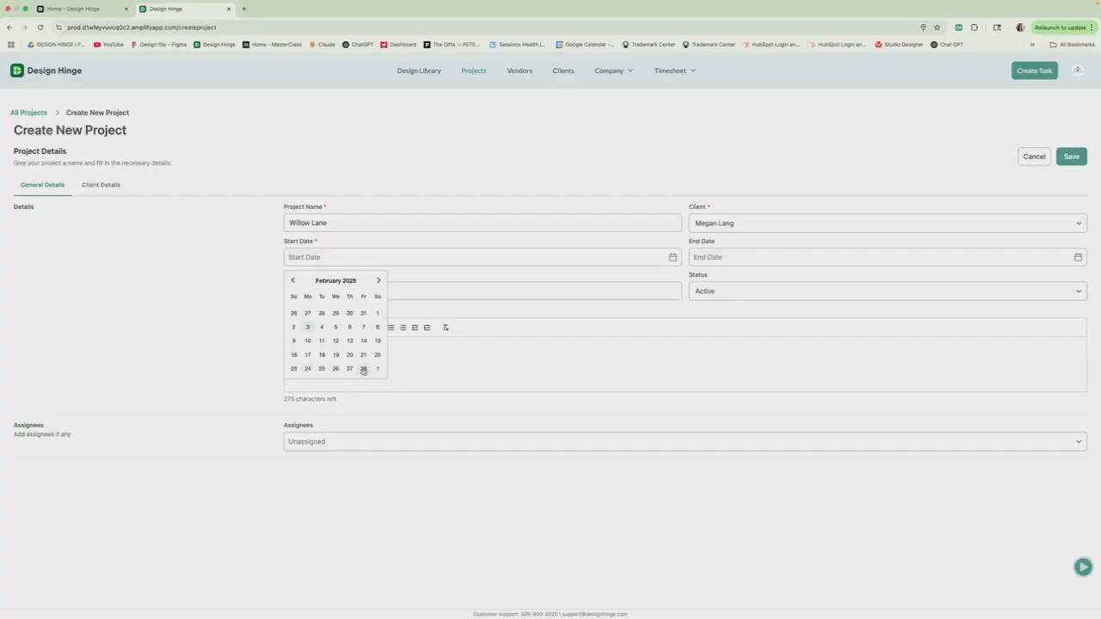
left_click(363, 369)
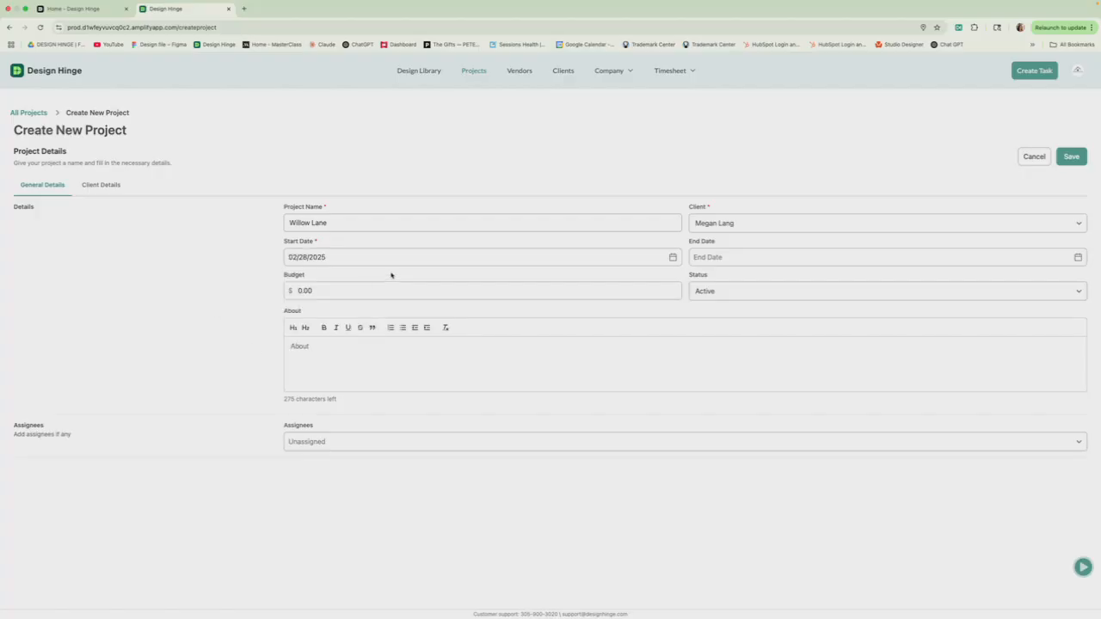
Step: Set the project end date to 08/29/2025
left_click(716, 256)
left_click(784, 281)
left_click(784, 280)
left_click(784, 281)
left_click(700, 282)
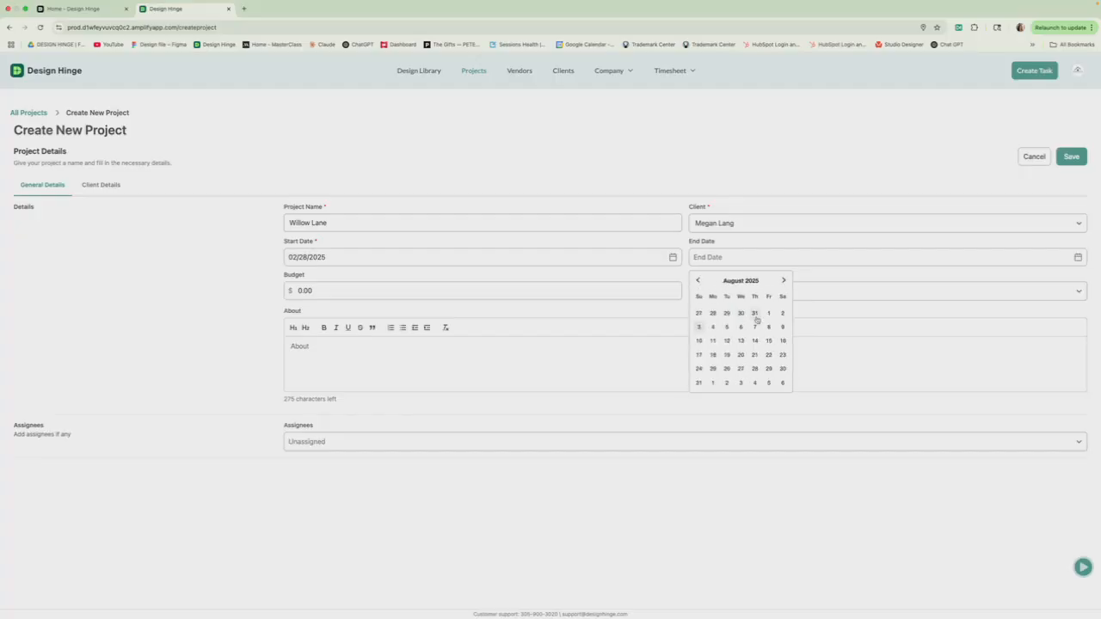
left_click(699, 382)
left_click(770, 370)
left_click(220, 347)
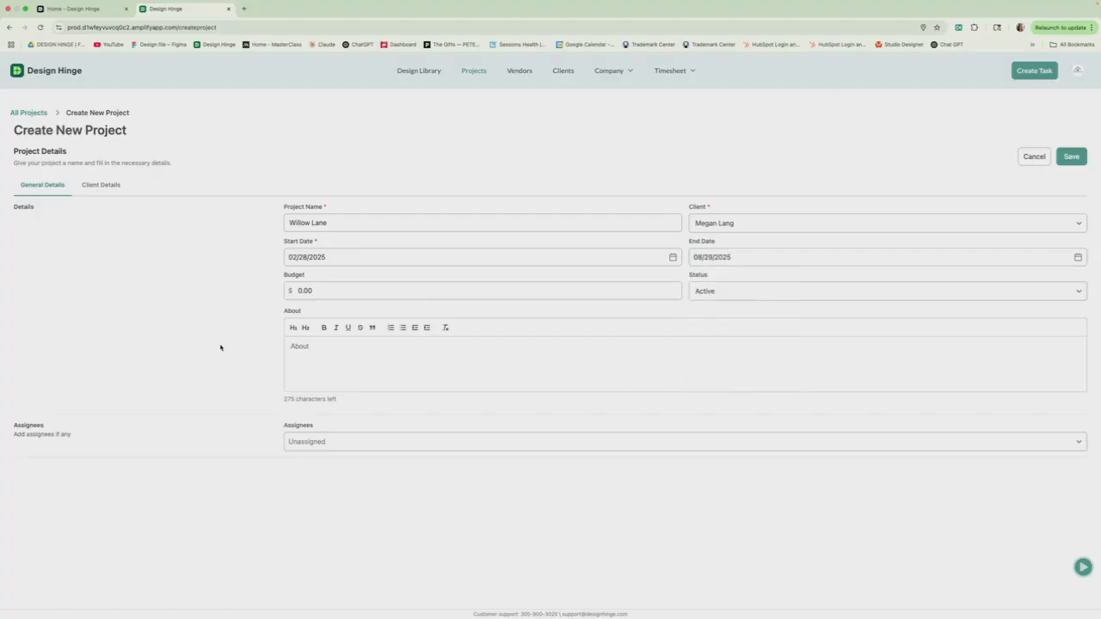
left_click(321, 290)
Step: Replace the 0.00 budget with 200000 and keep the status Active
double_click(308, 291)
type("2000000")
left_click(710, 290)
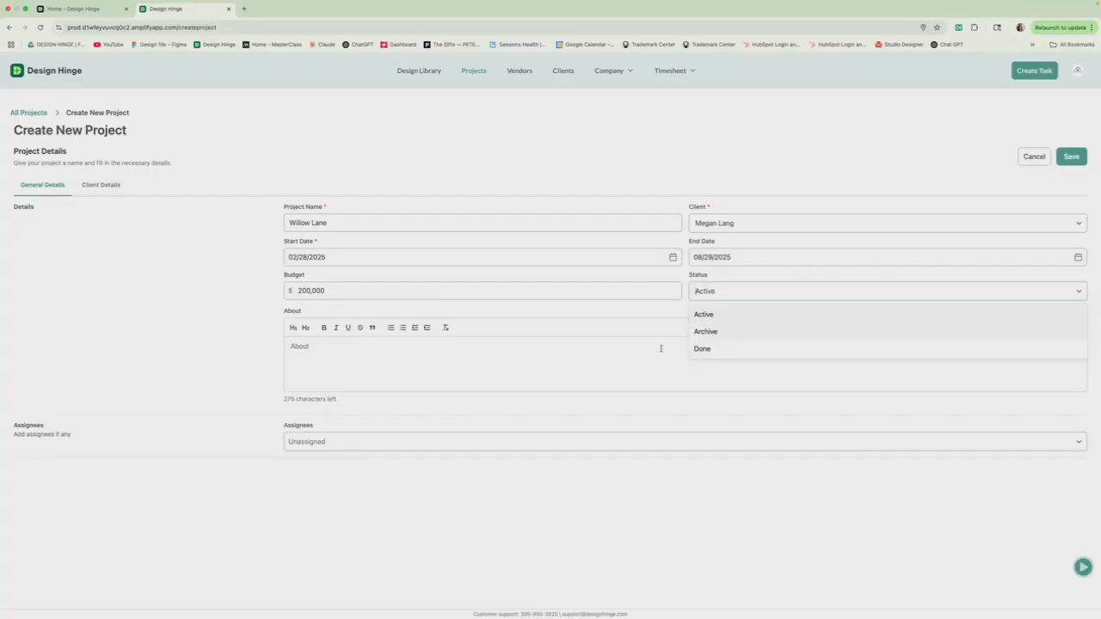
left_click(355, 356)
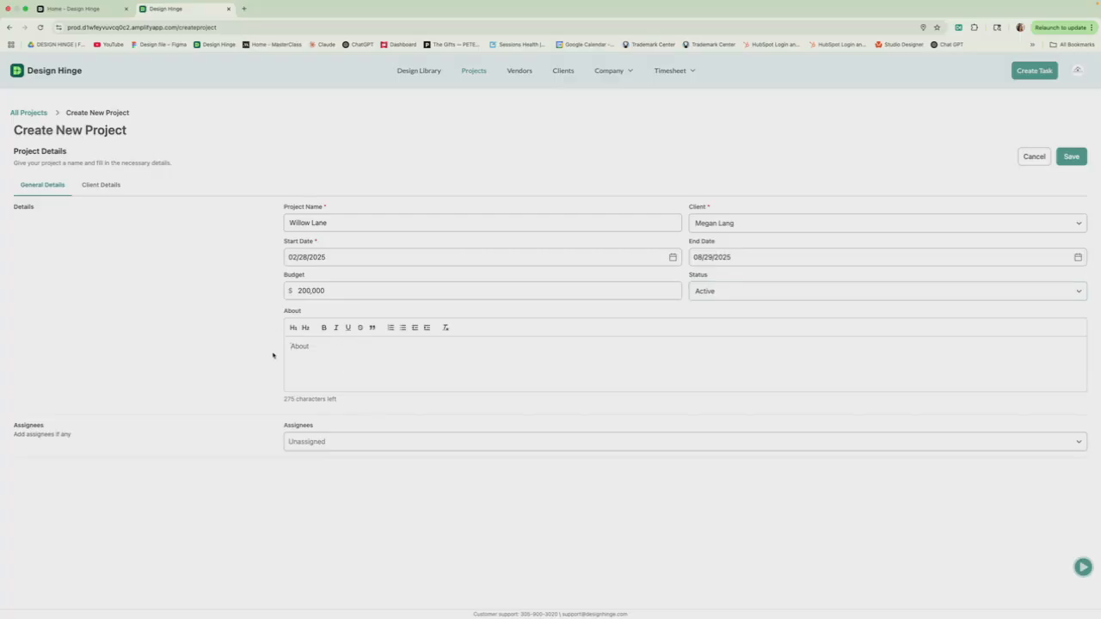
Step: Write three About lines: 1950s construction, light bathroom/kitchen remodel, urgent paint colors for contractor
type("1950s construction")
key("Return")
type("Light remodel expected for ")
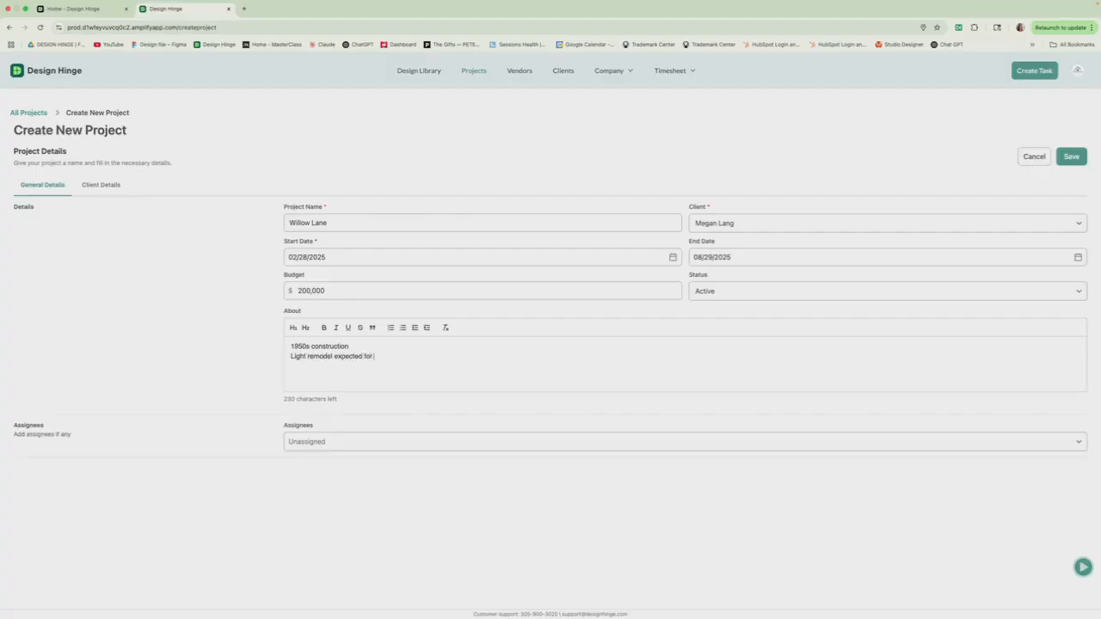
type("bathrooms and kitchen")
key("Return")
type("Client requested pa")
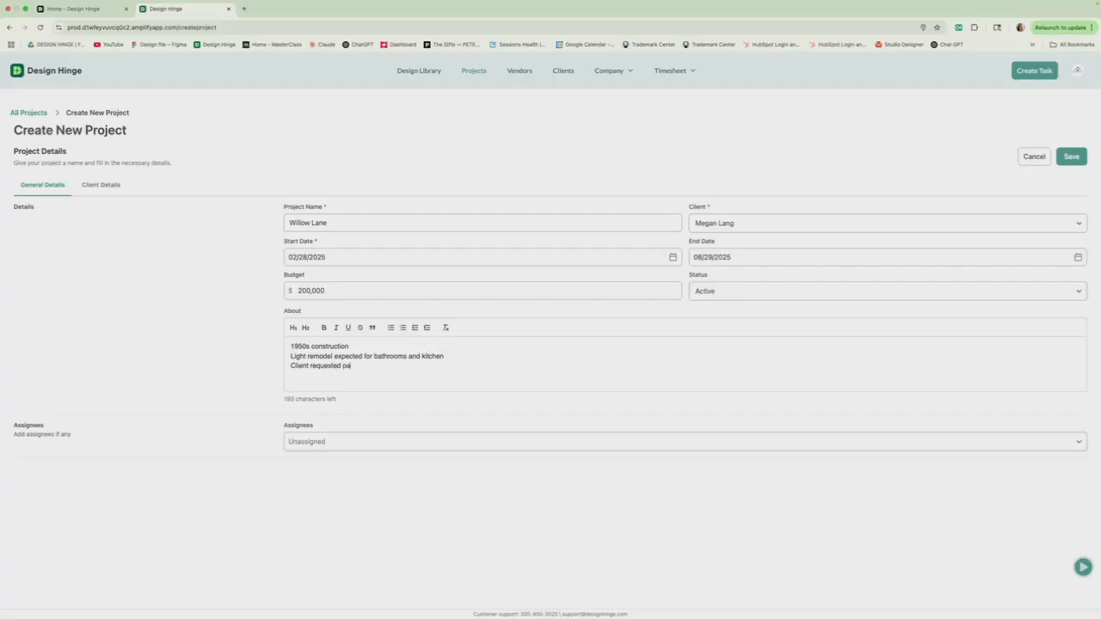
type("int colors immediate")
type("ly for ")
type("contractor to ")
type("being")
key("BackSpace")
key("BackSpace")
key("BackSpace")
type("gi wor")
key("BackSpace")
key("BackSpace")
key("BackSpace")
type("n work in all rooms")
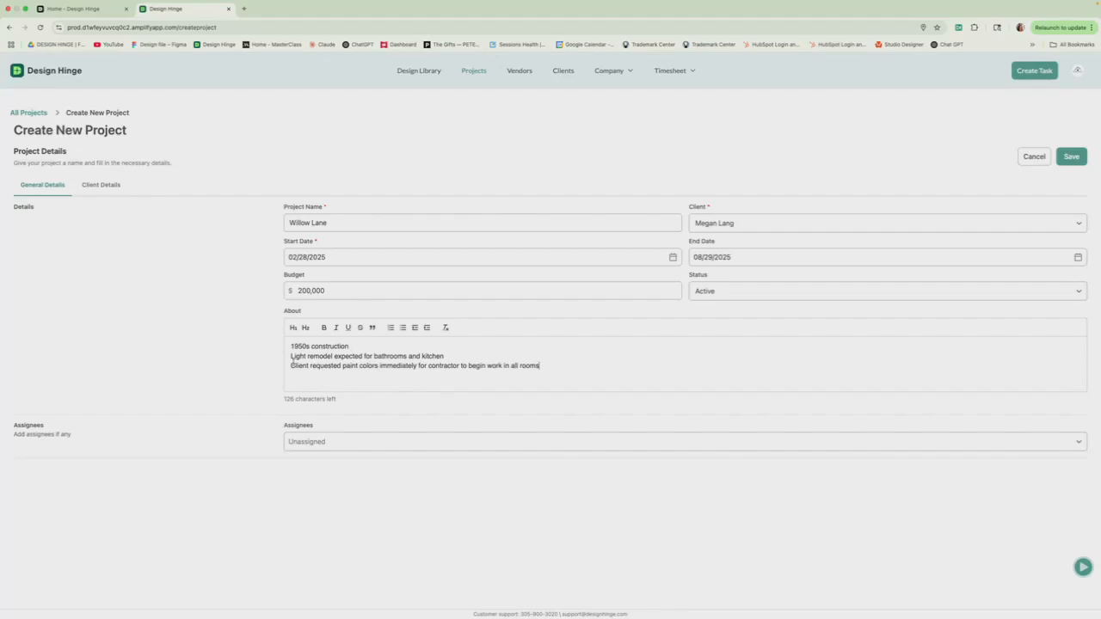
left_click_drag(295, 365, 539, 365)
left_click(468, 381)
Step: Assign the listed team member to Willow Lane and show its client details
left_click(311, 444)
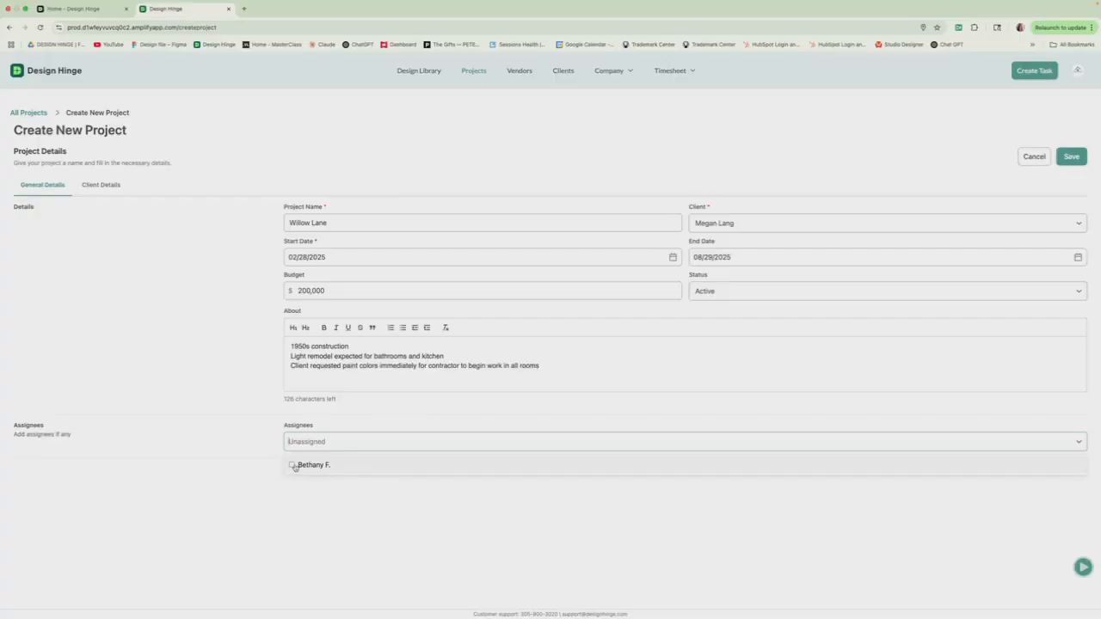
left_click(292, 466)
left_click(303, 506)
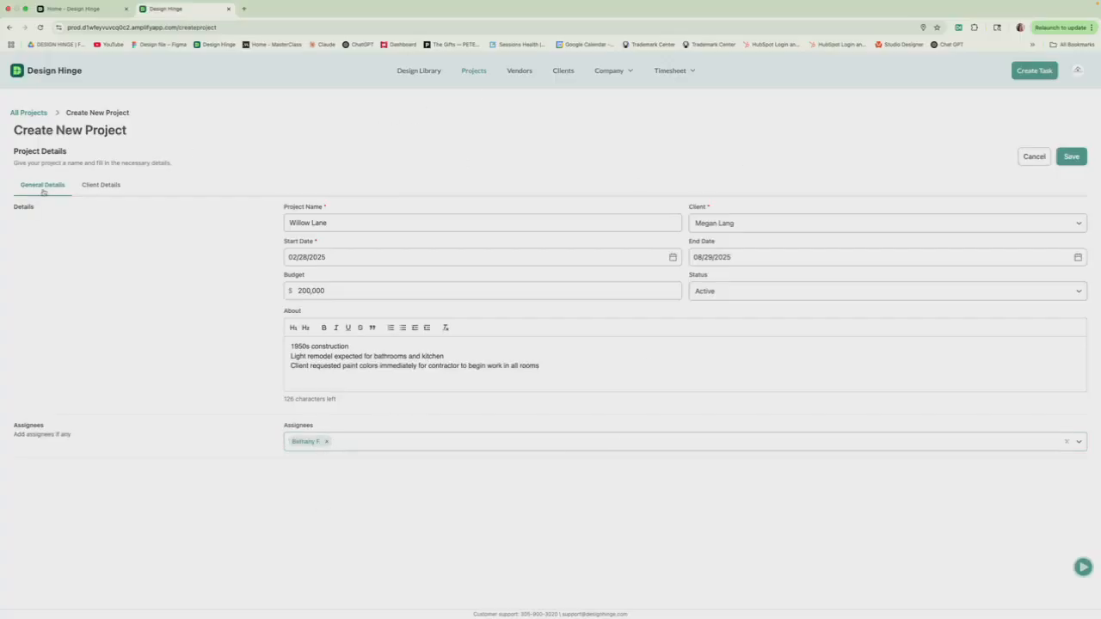
left_click(97, 187)
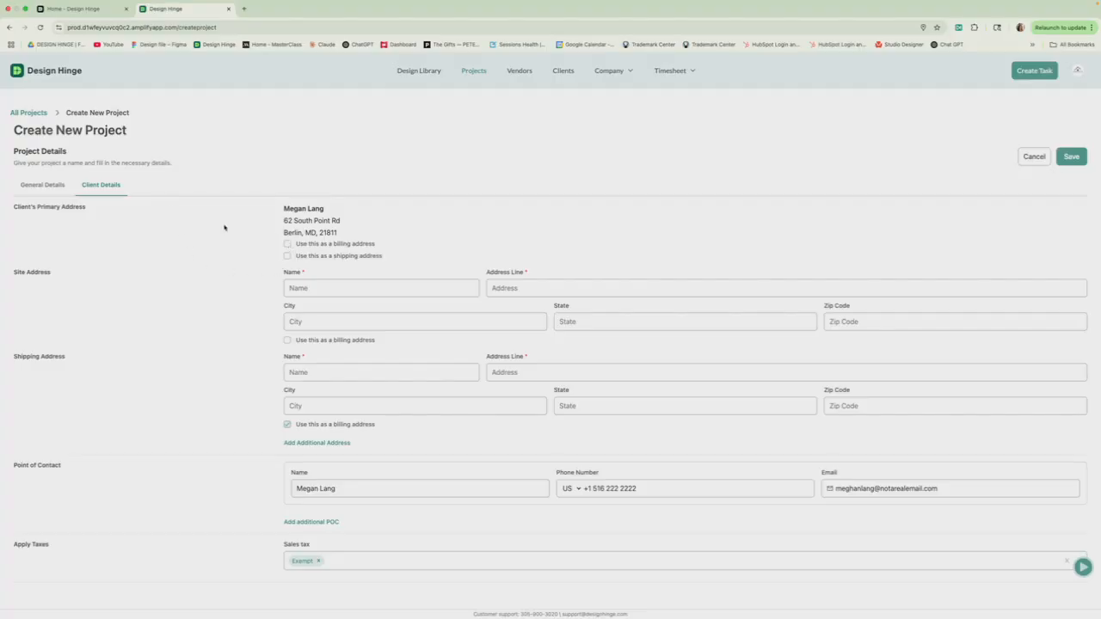
Step: Use the primary address for billing and change sales tax from Exempt to MD
left_click(287, 244)
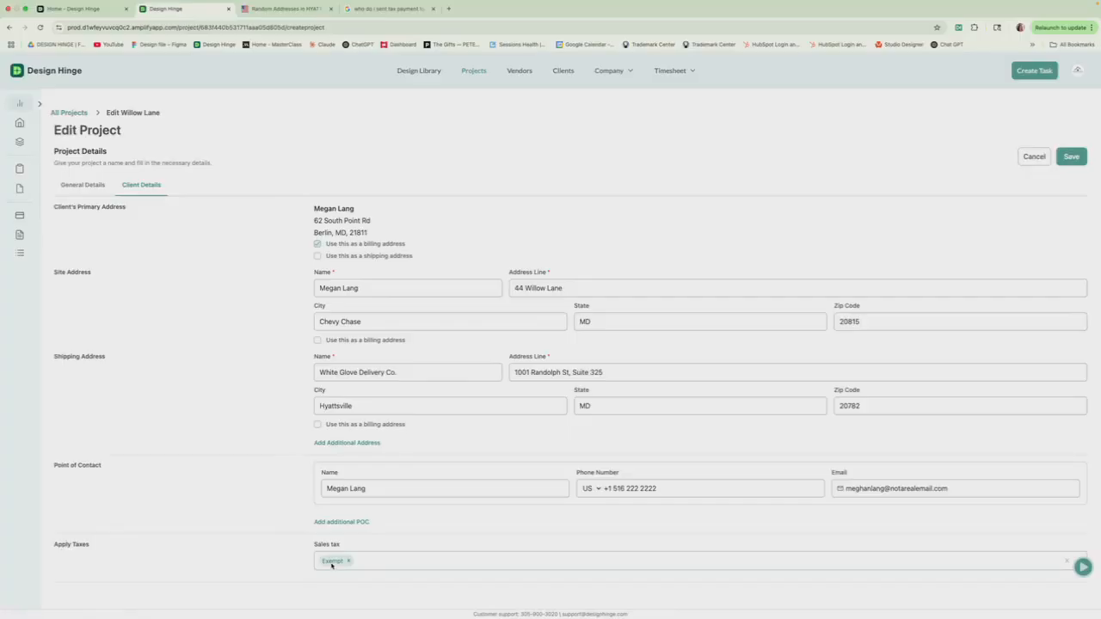
left_click(348, 561)
left_click(331, 561)
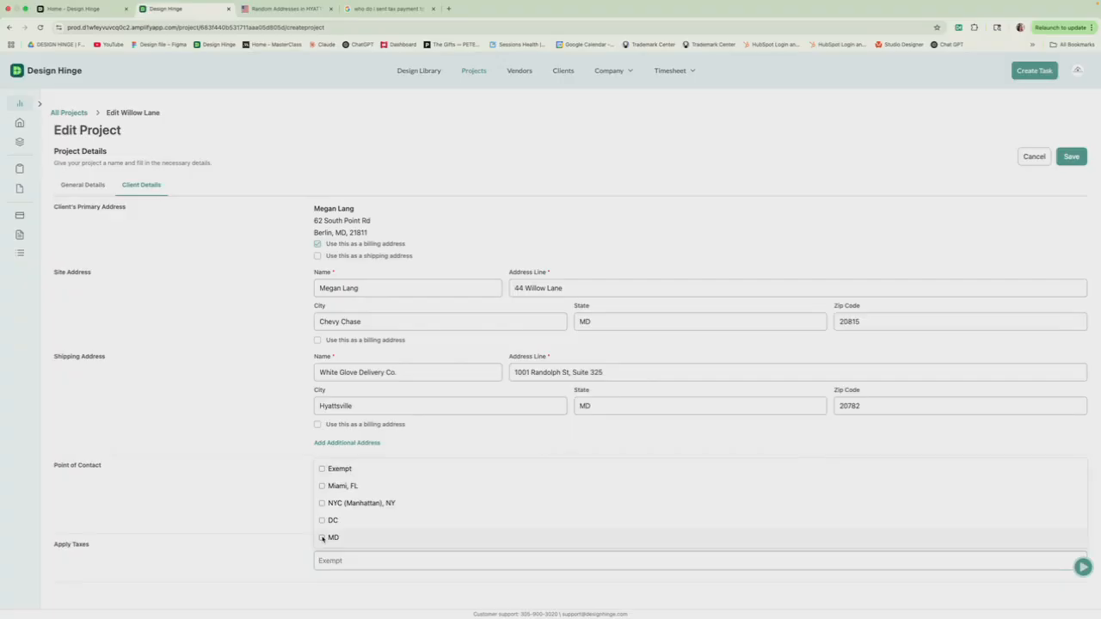
left_click(322, 538)
left_click(287, 565)
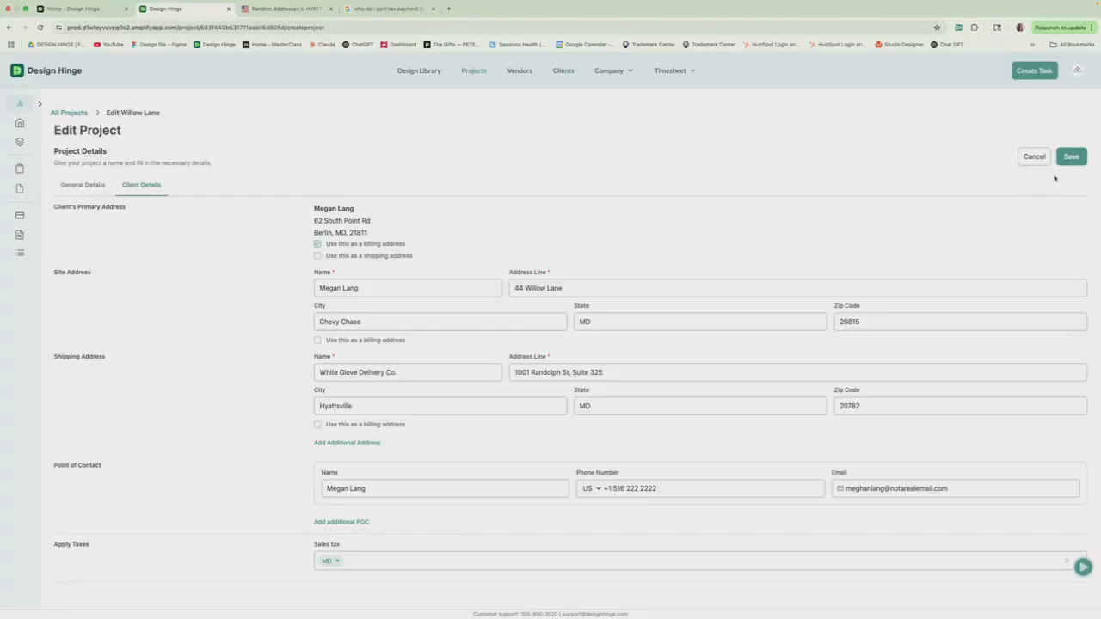
Step: Add a second point of contact to Willow Lane, replacing the copied name with the new contact's name, and save
left_click(342, 522)
scroll(380, 507, "down", 1)
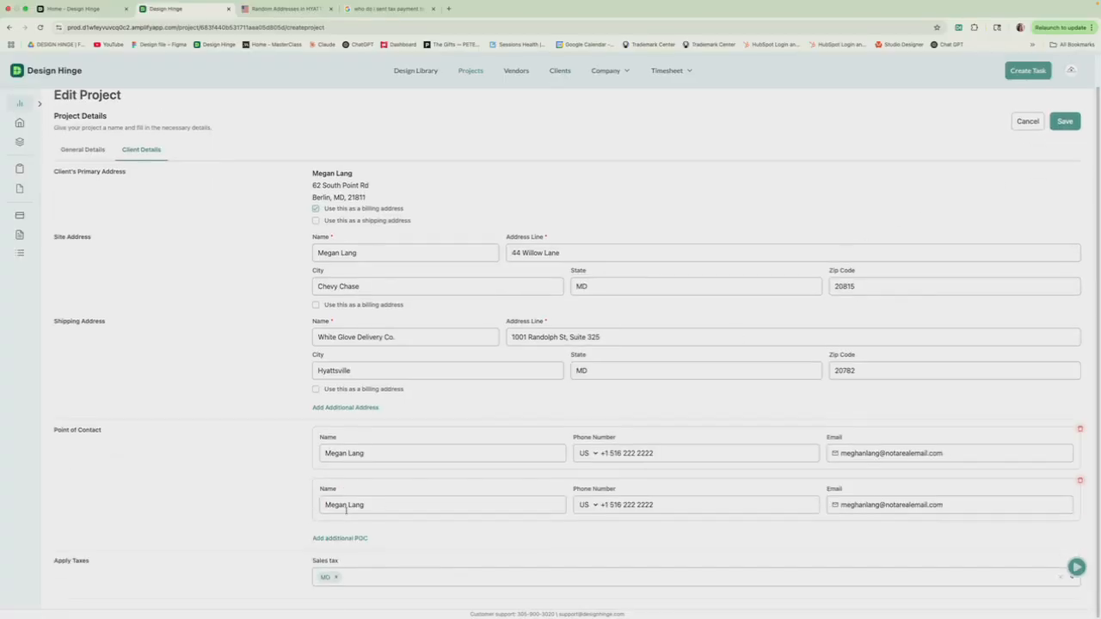
left_click_drag(348, 506, 319, 505)
type("Michael")
left_click(1065, 121)
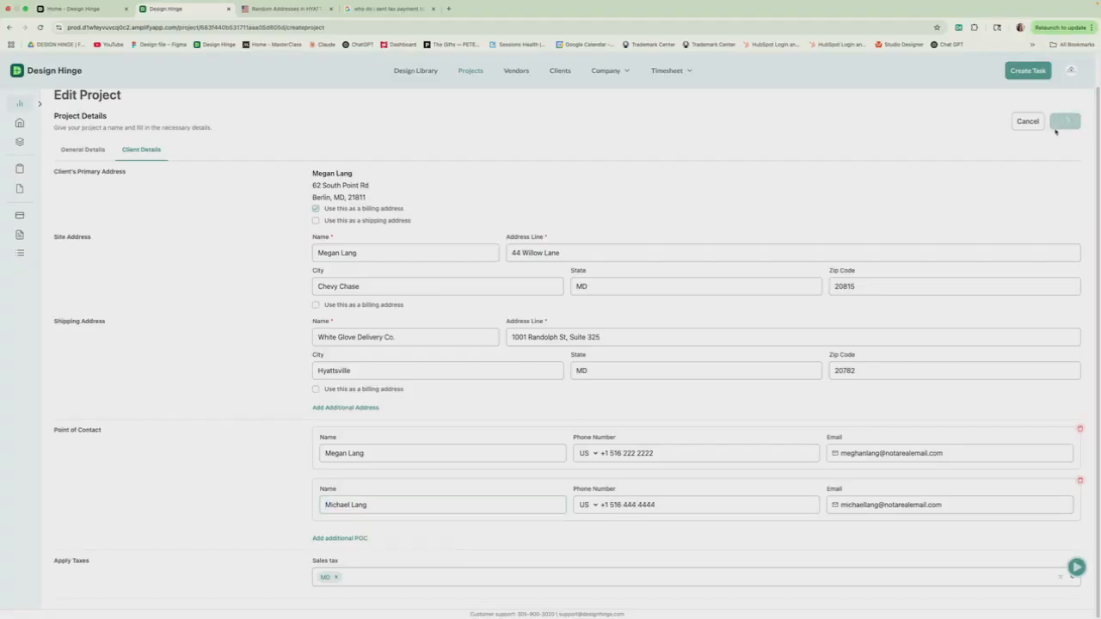